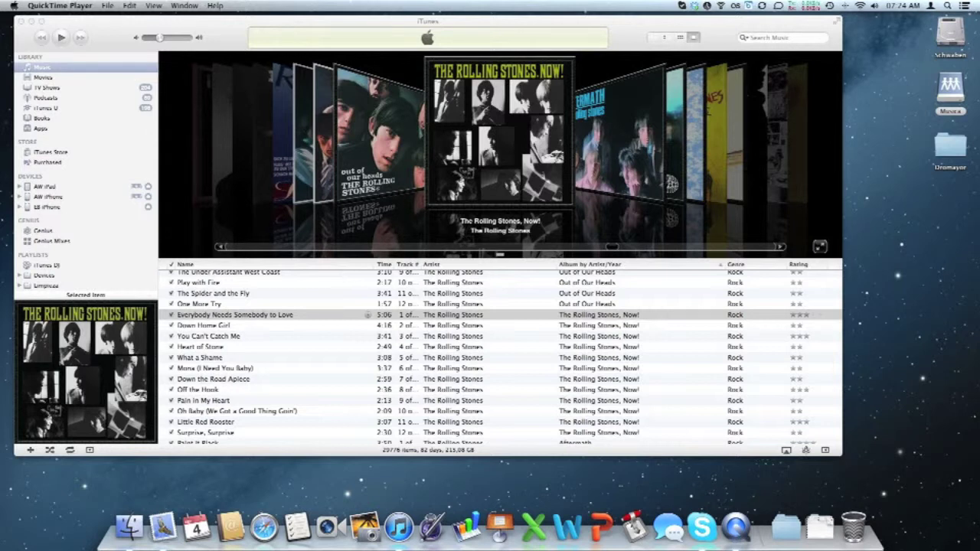
# Create a new smart playlist with a first rule that the artist is The Rolling Stones.
pyautogui.click(99, 25)
pyautogui.click(68, 5)
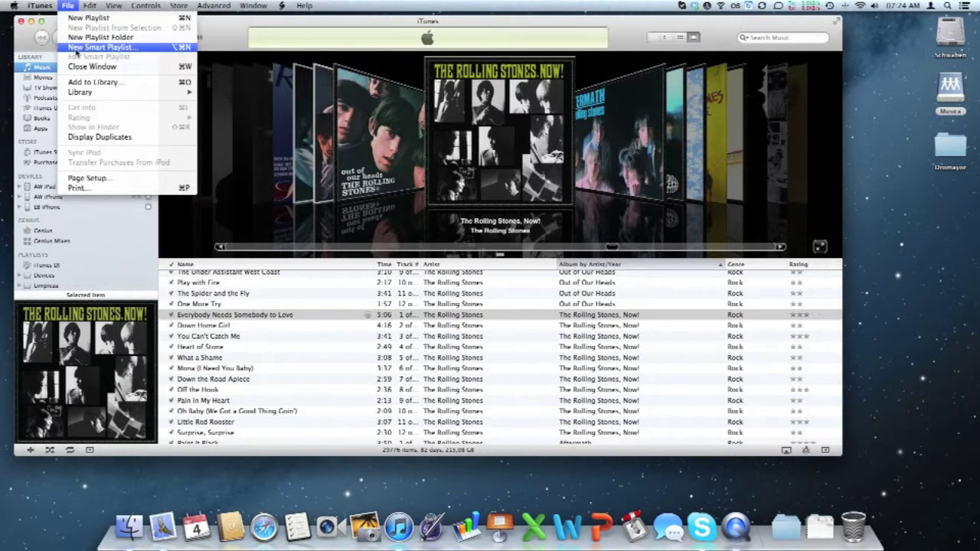
pyautogui.click(76, 50)
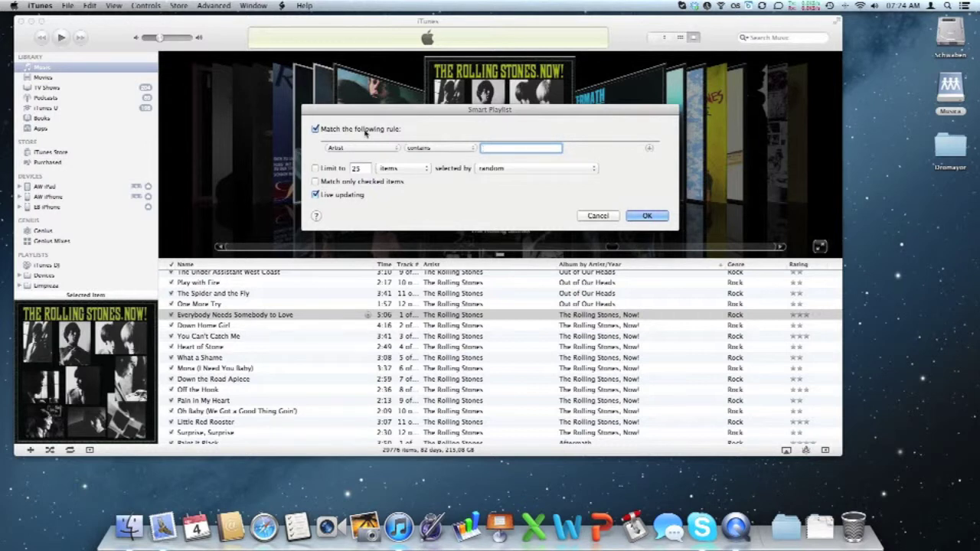
pyautogui.click(344, 150)
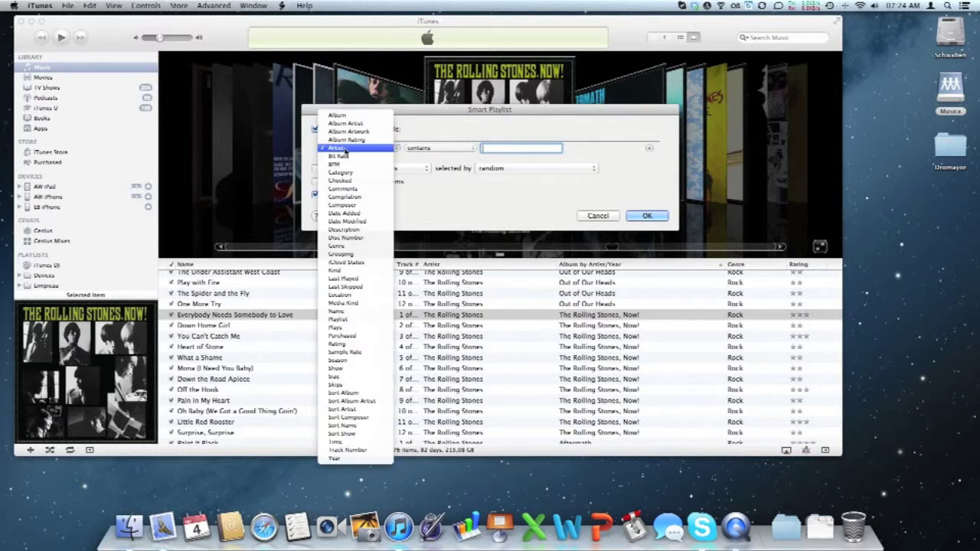
pyautogui.click(344, 149)
pyautogui.click(432, 148)
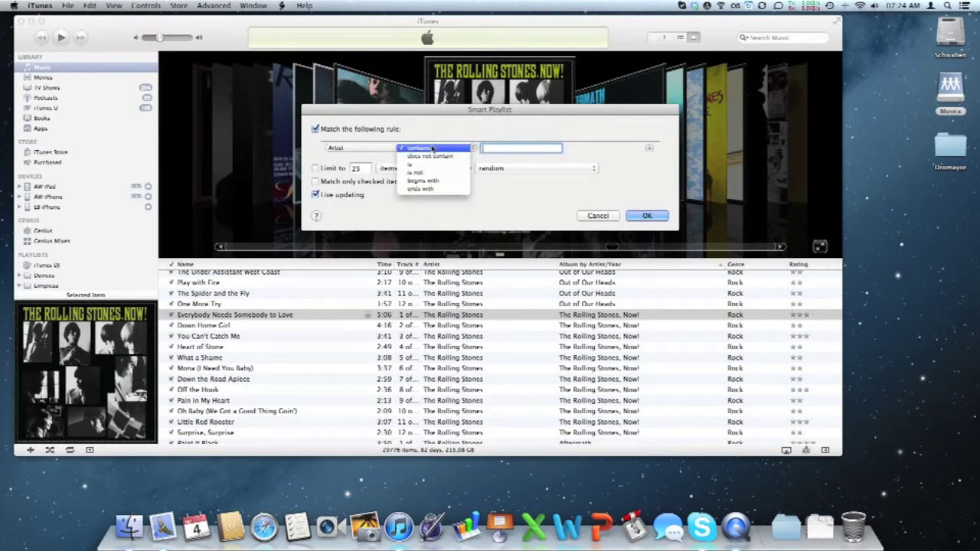
pyautogui.click(423, 165)
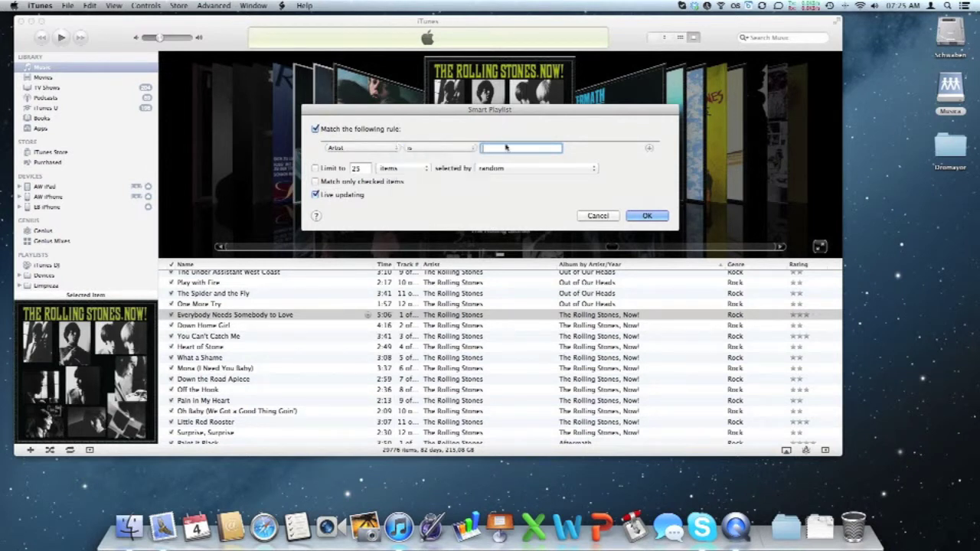
pyautogui.write("The 'E' TypesR")
pyautogui.write('olling Stones')
# Add a second rule matching songs last played not in the last 1 months.
pyautogui.click(648, 148)
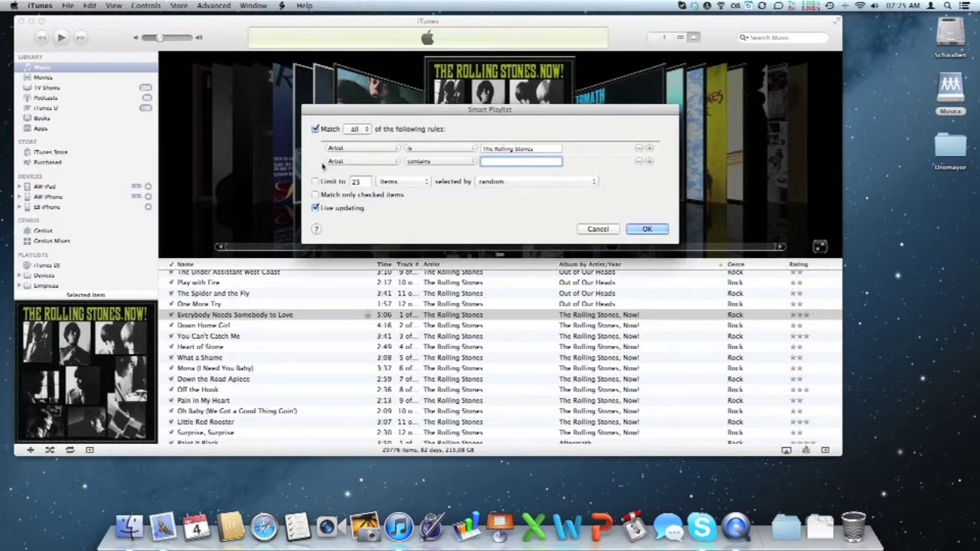
pyautogui.click(336, 161)
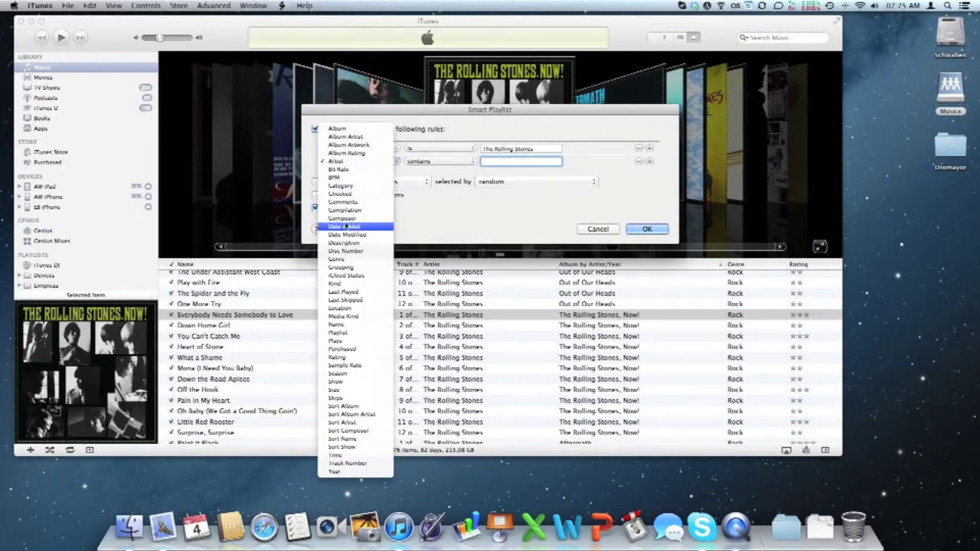
pyautogui.click(346, 293)
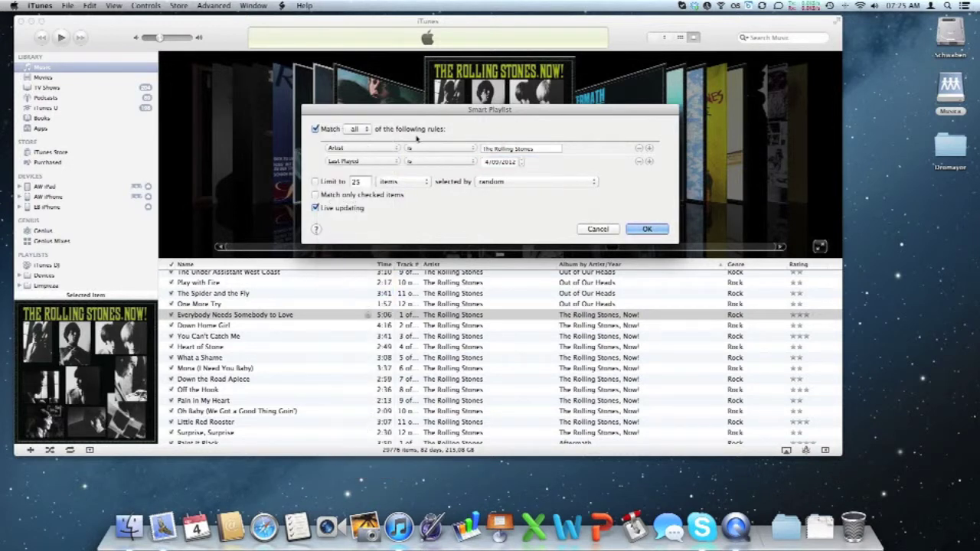
pyautogui.click(426, 162)
pyautogui.click(428, 201)
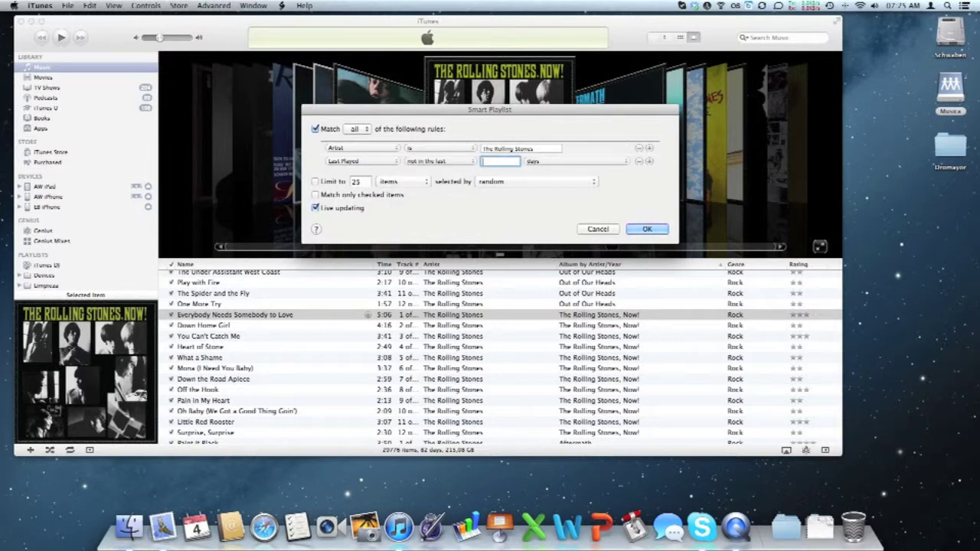
pyautogui.write('1')
pyautogui.click(533, 162)
pyautogui.click(538, 182)
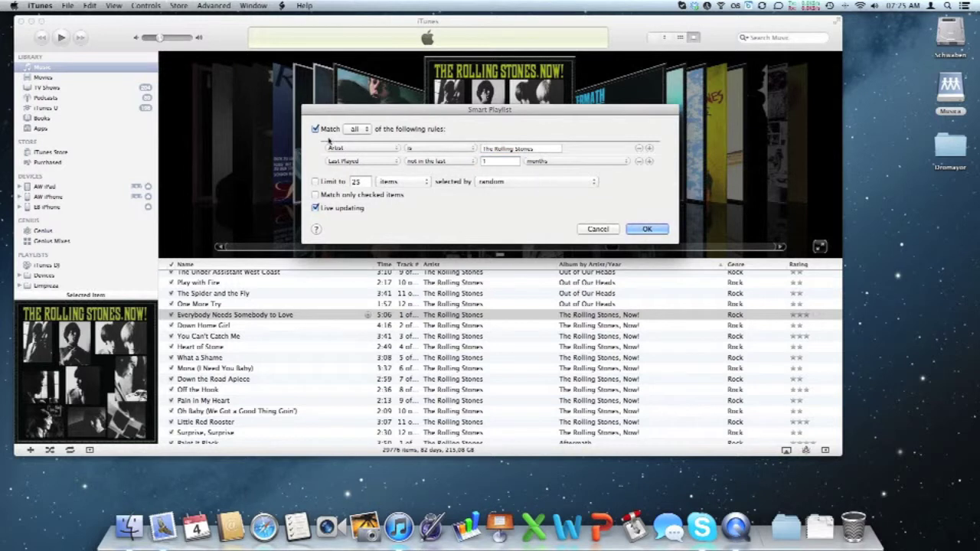
# Try matching any of the rules and set the matching back to all.
pyautogui.click(367, 130)
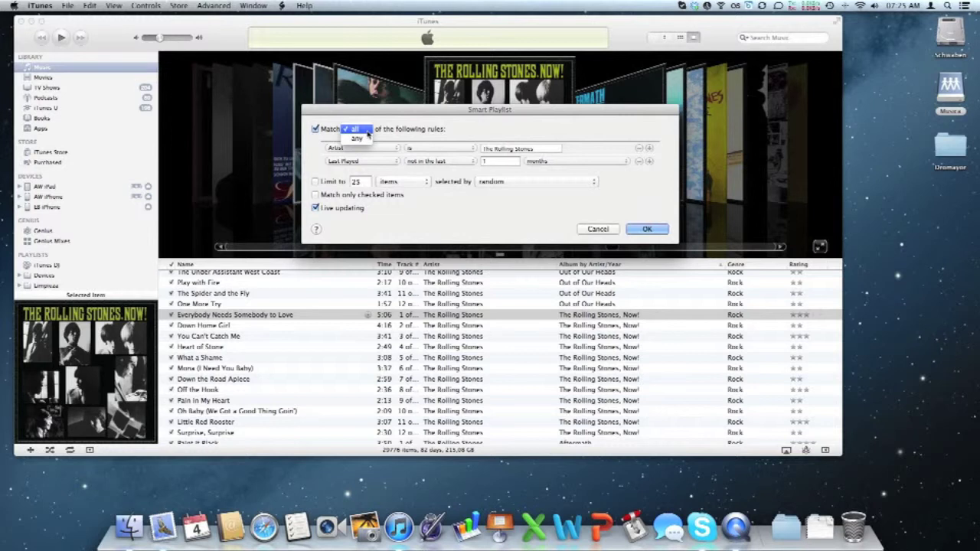
pyautogui.click(365, 132)
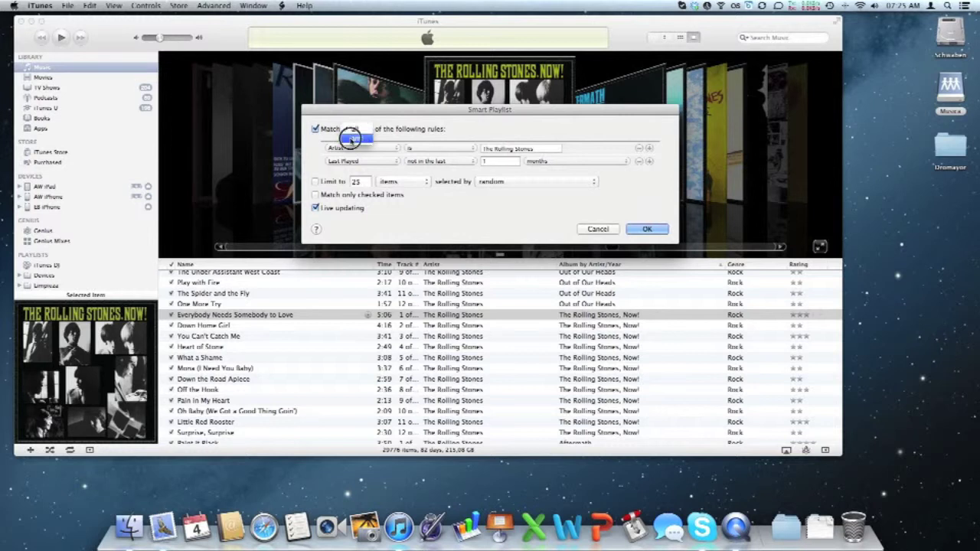
pyautogui.click(353, 130)
pyautogui.click(352, 141)
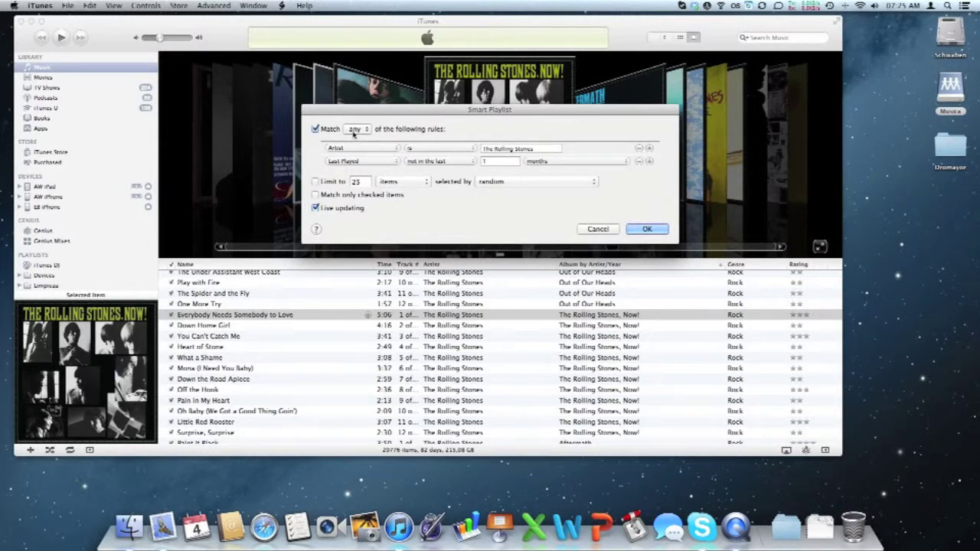
pyautogui.click(356, 130)
pyautogui.click(352, 121)
# Limit the playlist to 1 GB selected by highest rating and save the smart playlist.
pyautogui.click(316, 182)
pyautogui.click(392, 181)
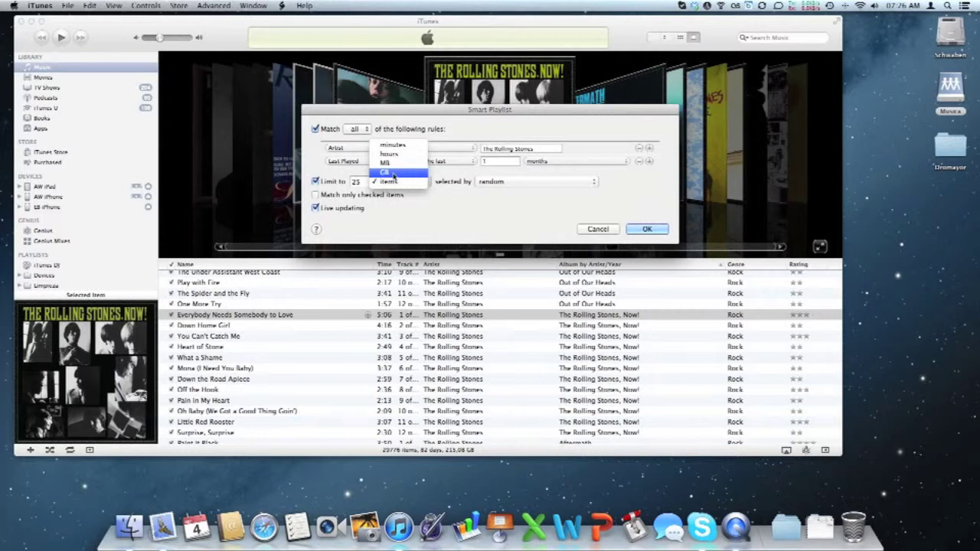
pyautogui.click(393, 174)
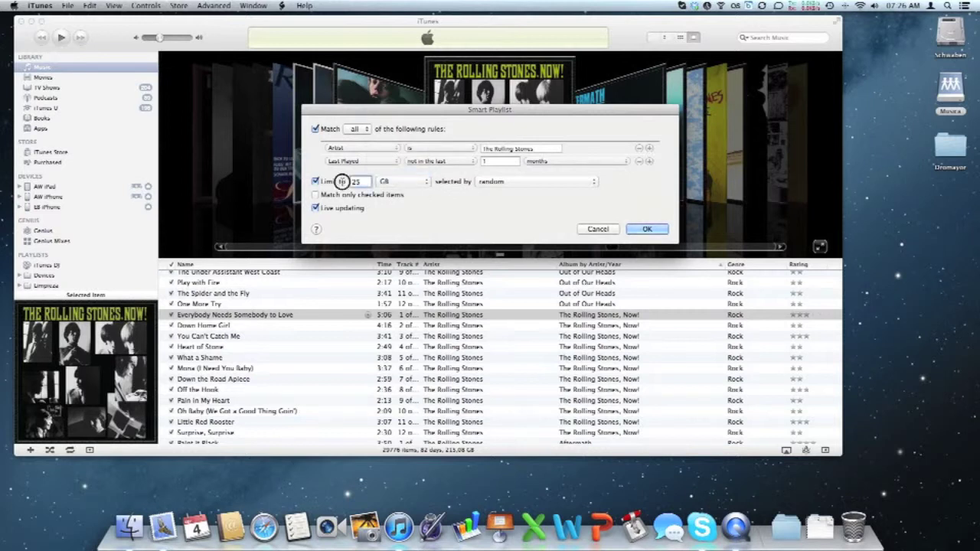
pyautogui.click(342, 182)
pyautogui.write('1')
pyautogui.click(486, 182)
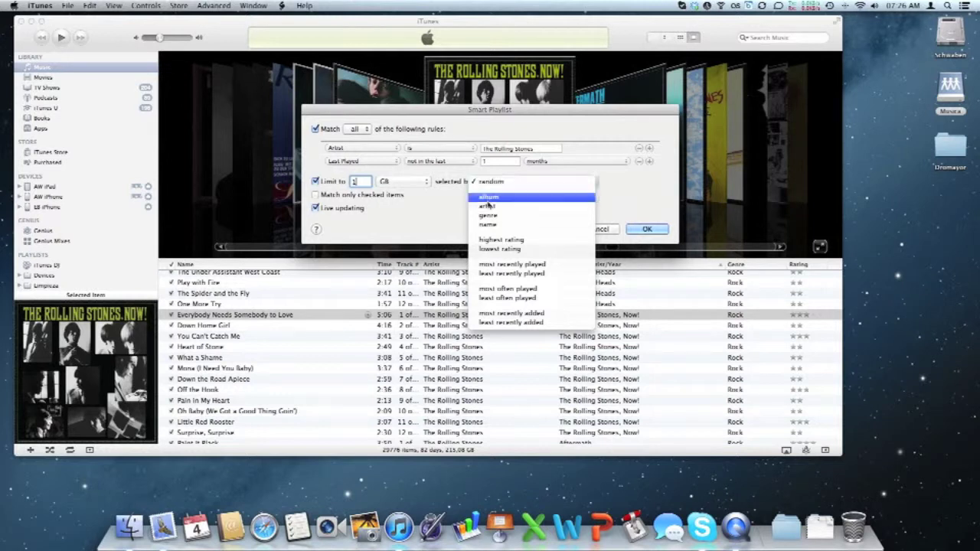
pyautogui.click(491, 241)
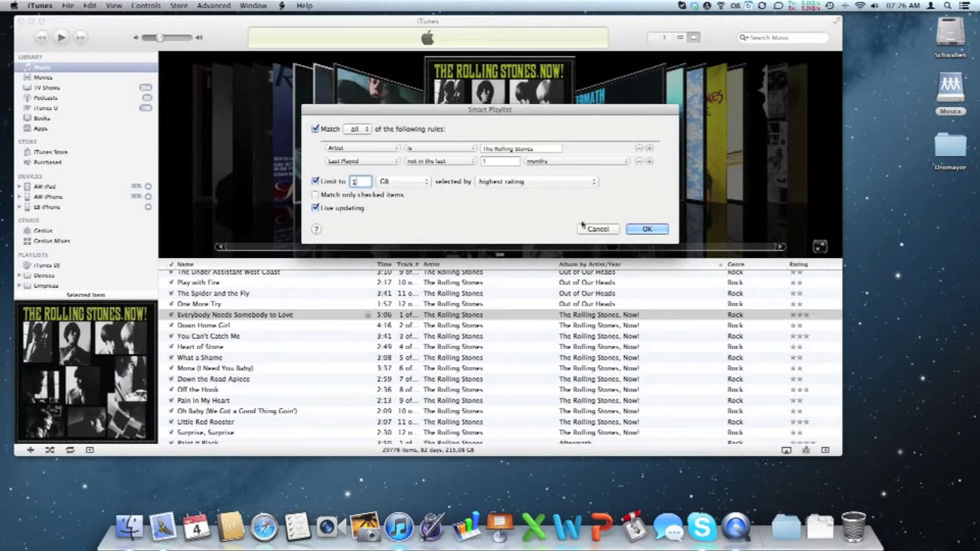
pyautogui.click(647, 228)
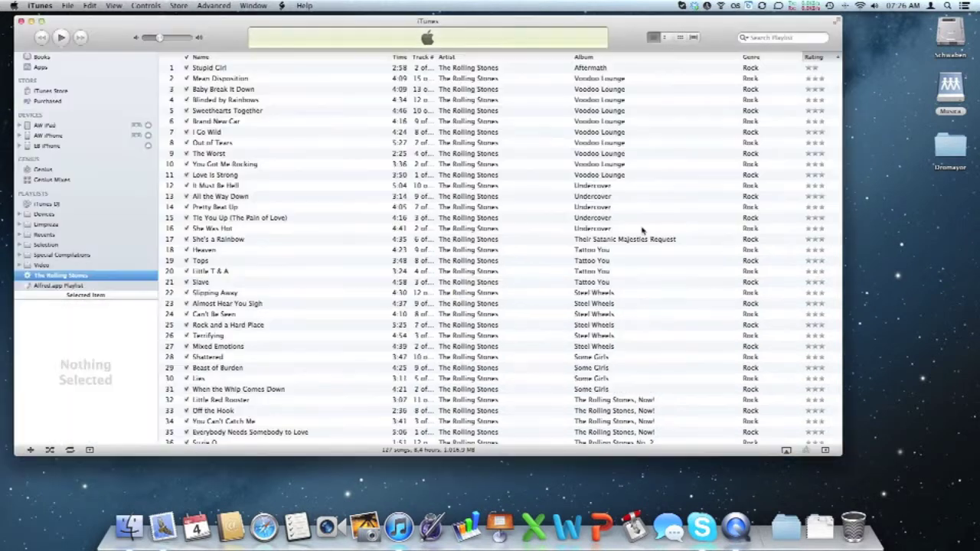
# Examine the new Rolling Stones playlist's songs, last played dates, ratings and total time and size.
pyautogui.click(92, 274)
pyautogui.scroll(2, 226, 156)
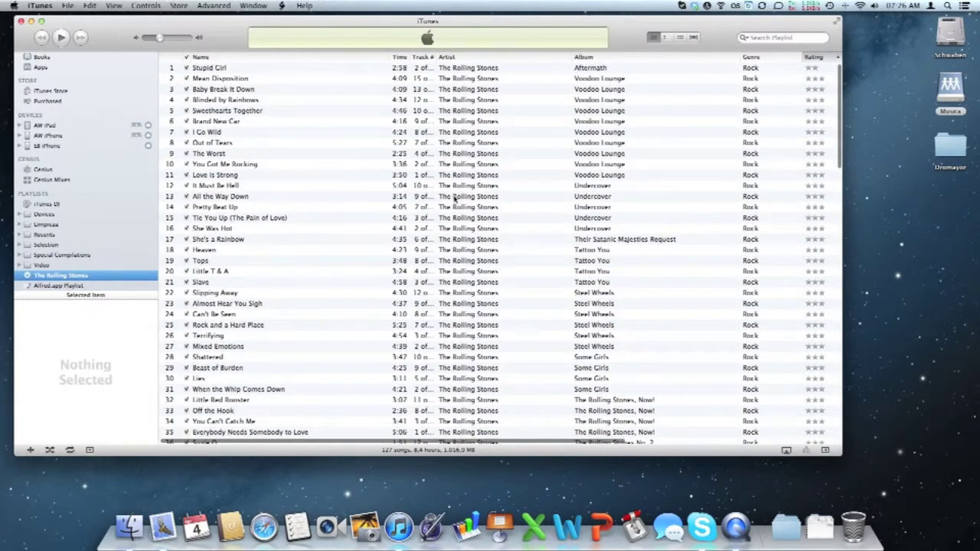
pyautogui.hscroll(8, 444, 276)
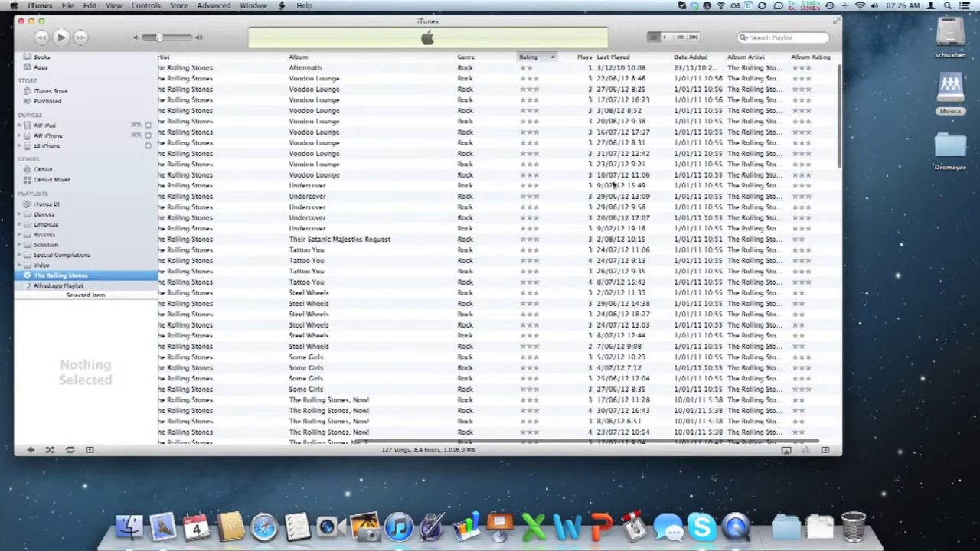
pyautogui.hscroll(1, 613, 209)
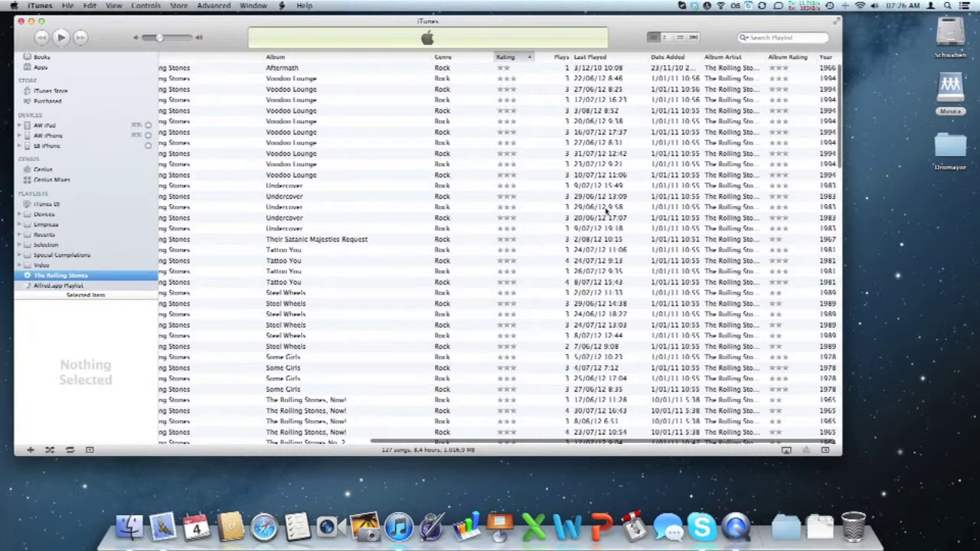
pyautogui.scroll(-7, 605, 211)
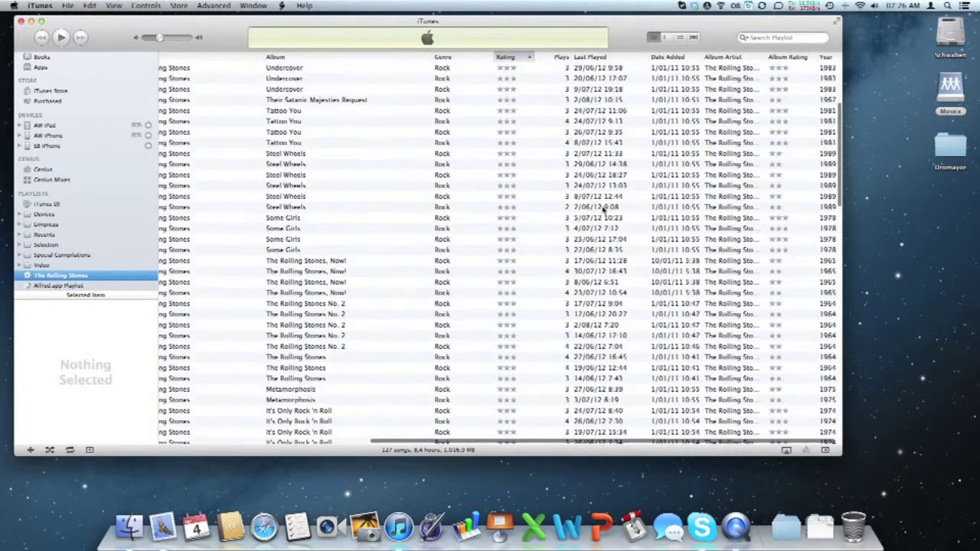
pyautogui.scroll(-9, 605, 211)
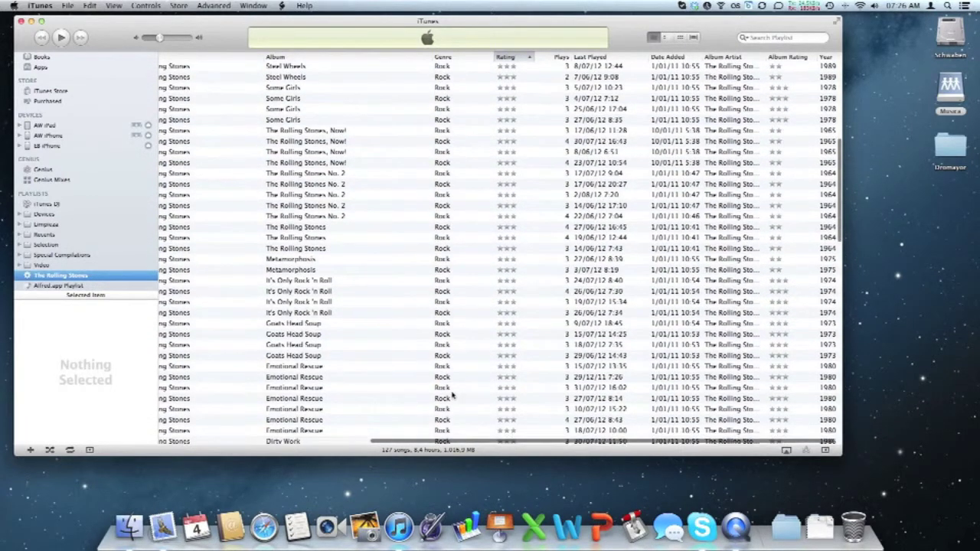
pyautogui.scroll(-15, 437, 452)
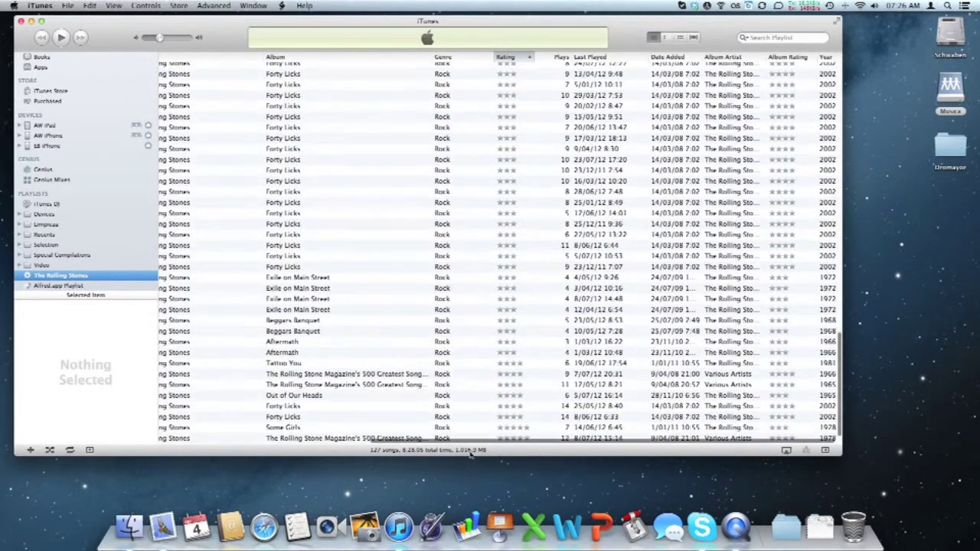
pyautogui.click(468, 452)
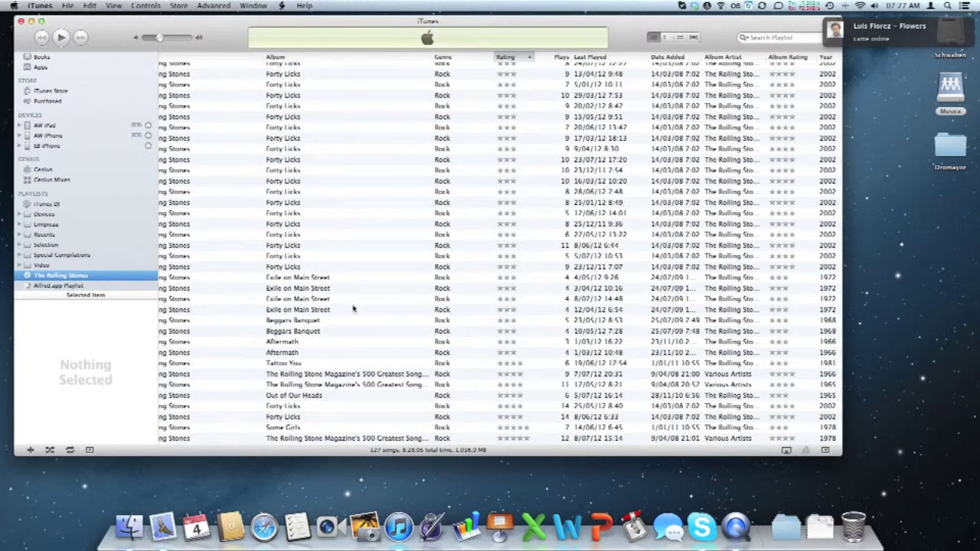
pyautogui.hscroll(-10, 337, 310)
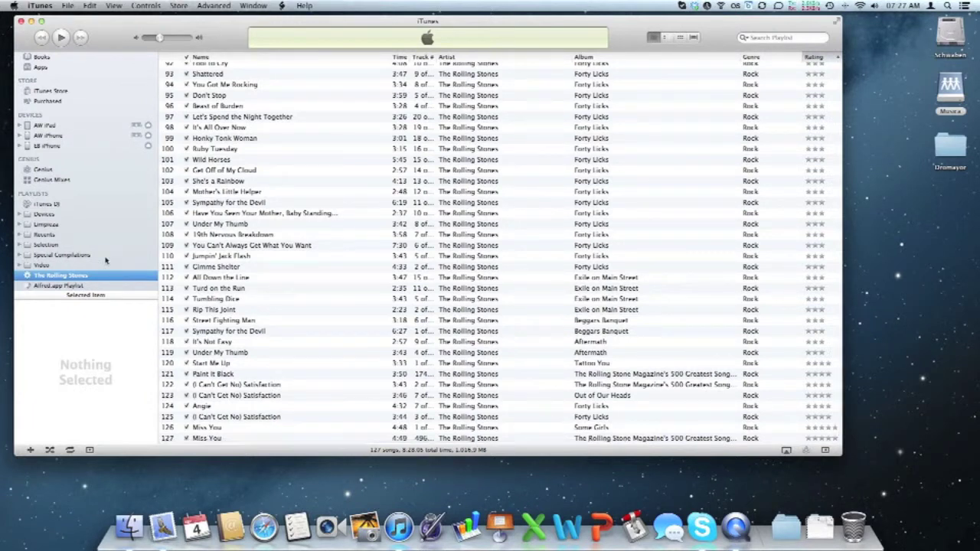
# Open the Top Rated 3 smart playlist inside Selection's Listening Selection folder and review its rules.
pyautogui.click(20, 245)
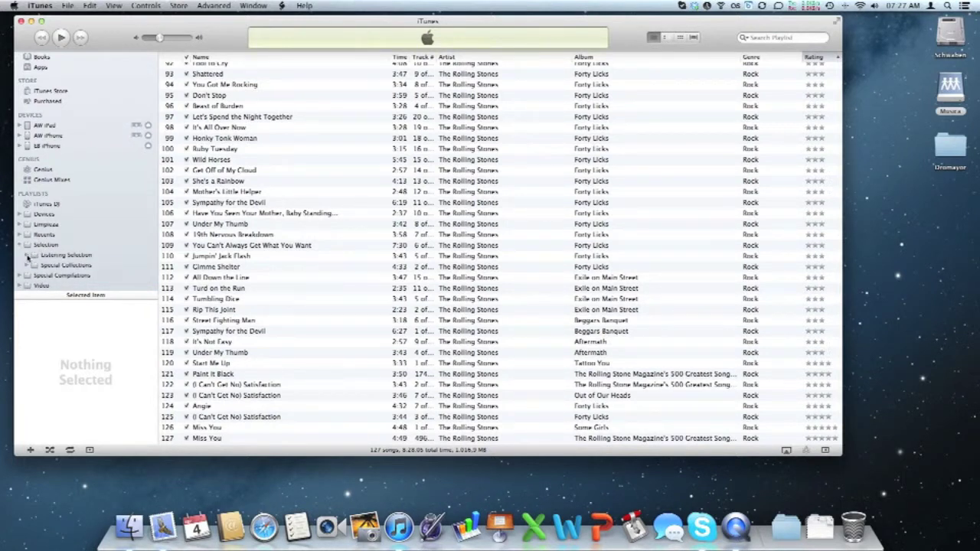
pyautogui.click(26, 255)
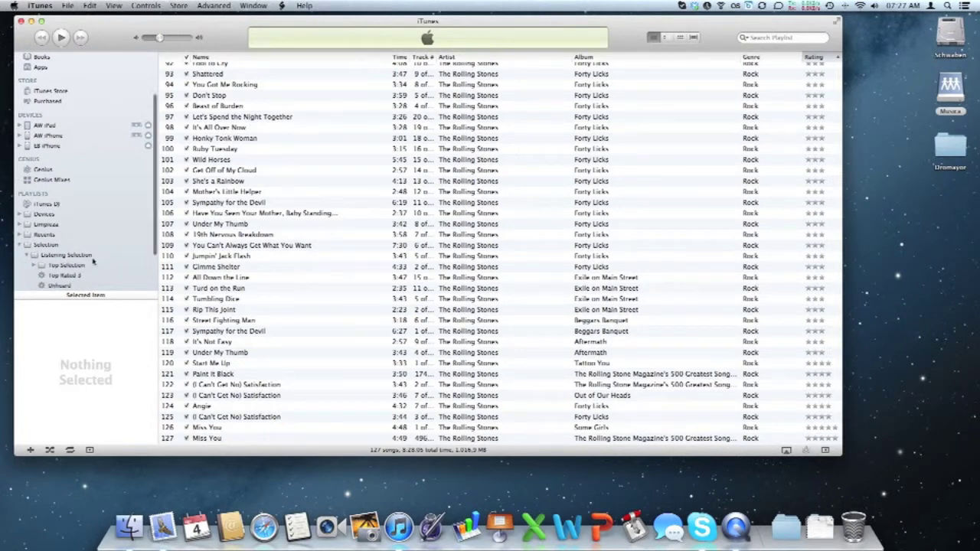
pyautogui.scroll(-3, 78, 268)
pyautogui.click(63, 224)
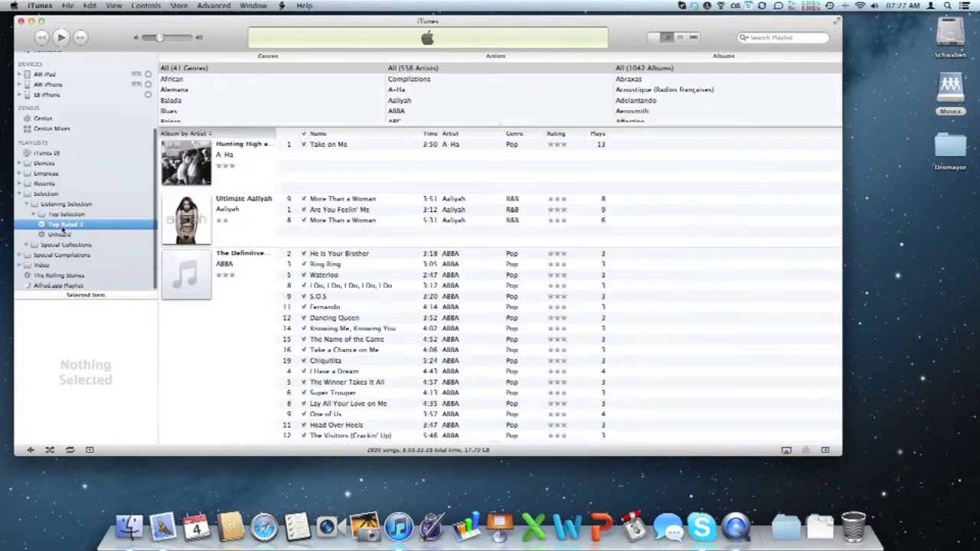
pyautogui.rightClick(90, 227)
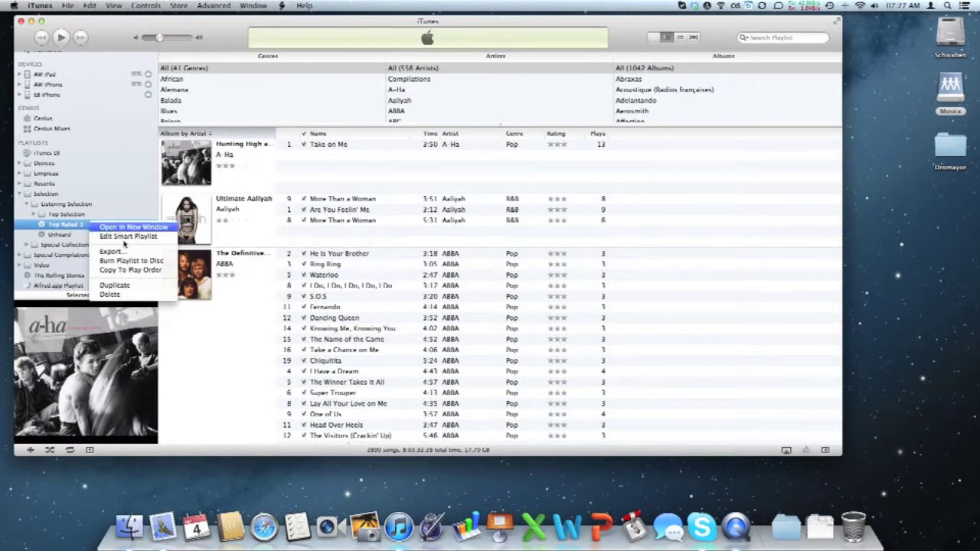
pyautogui.click(122, 236)
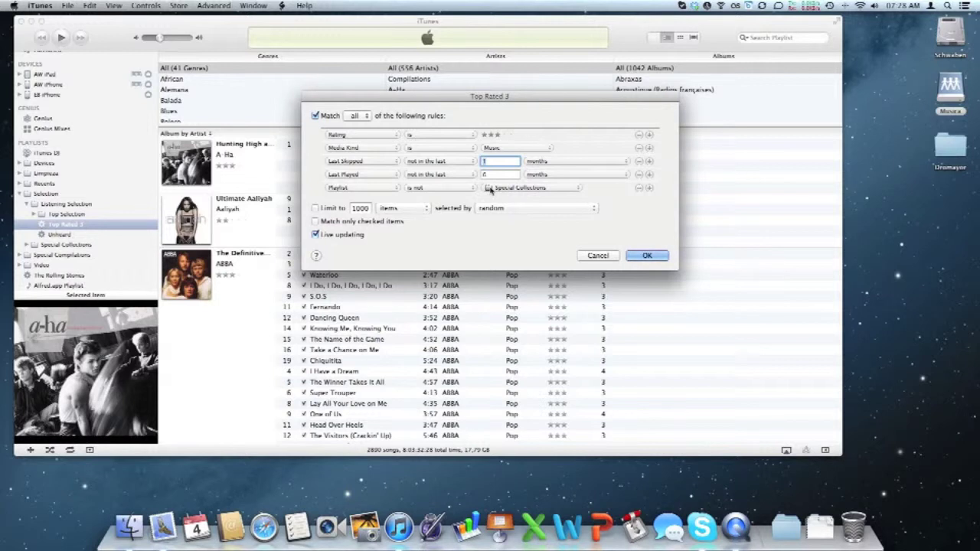
pyautogui.click(649, 257)
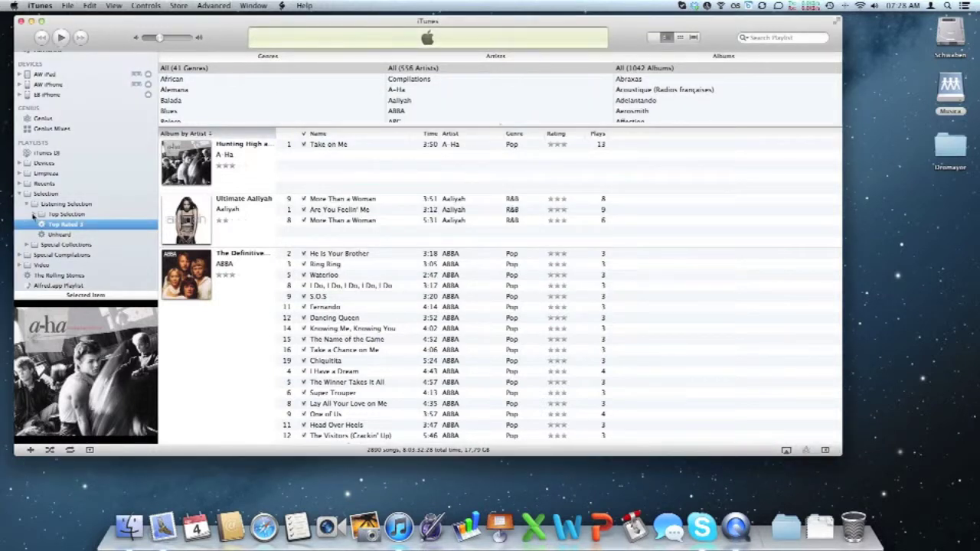
# Look at the playlists inside the Top Selection folder and display the folder's combined songs.
pyautogui.click(34, 215)
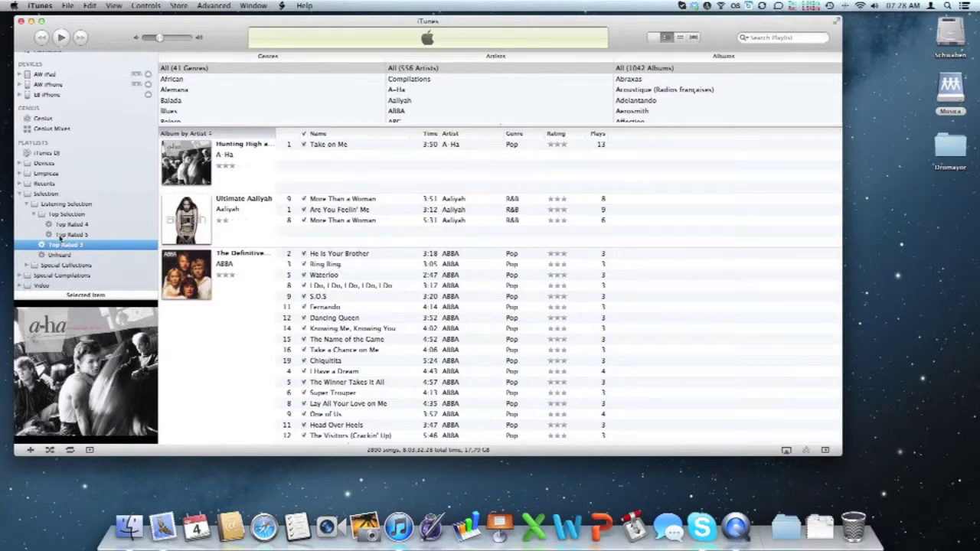
pyautogui.click(34, 215)
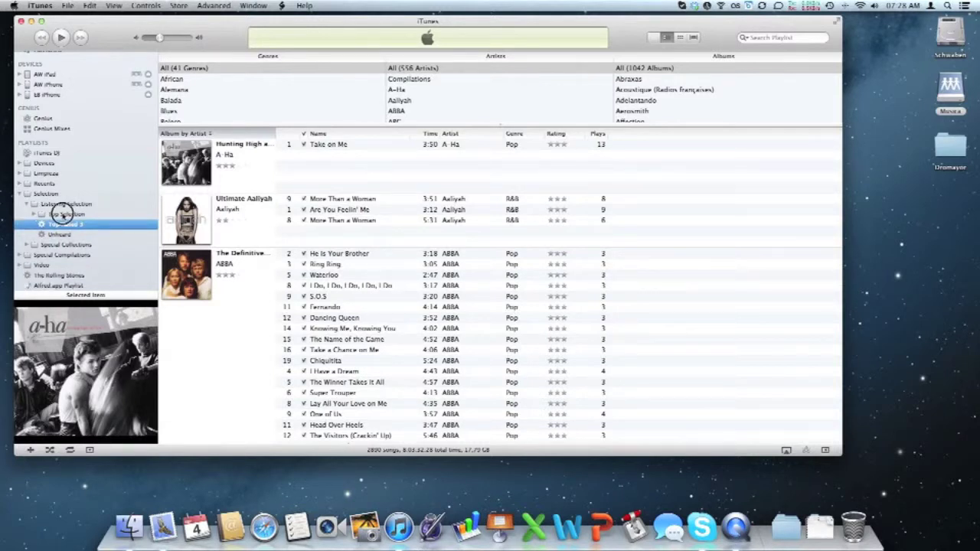
pyautogui.click(63, 214)
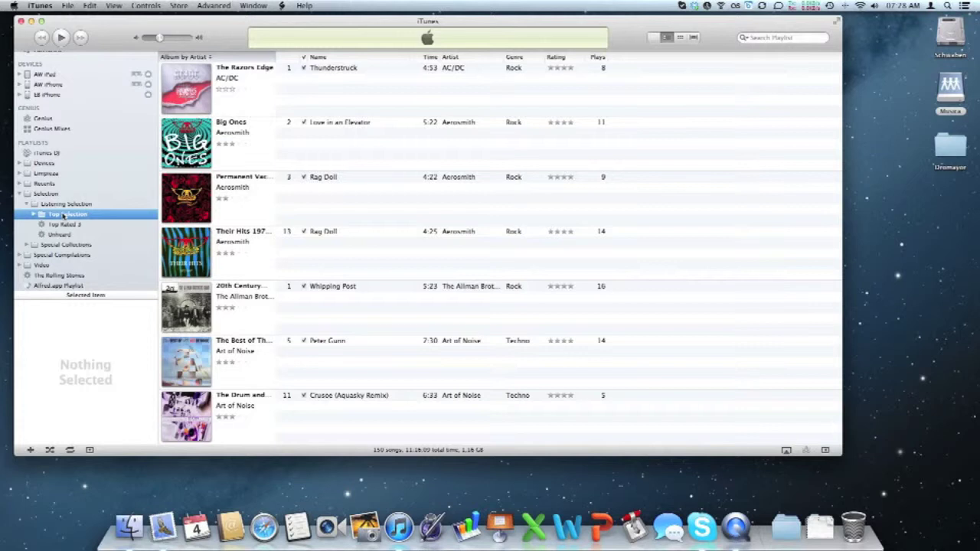